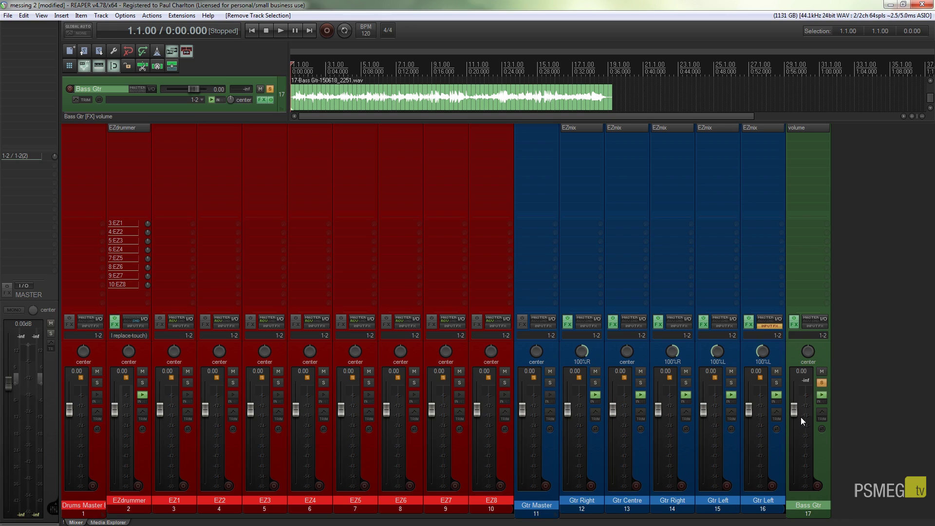
- Play and stop the Bass Gtr track, then delete its volume effect via Delete FX
{"action": "key", "text": "space"}
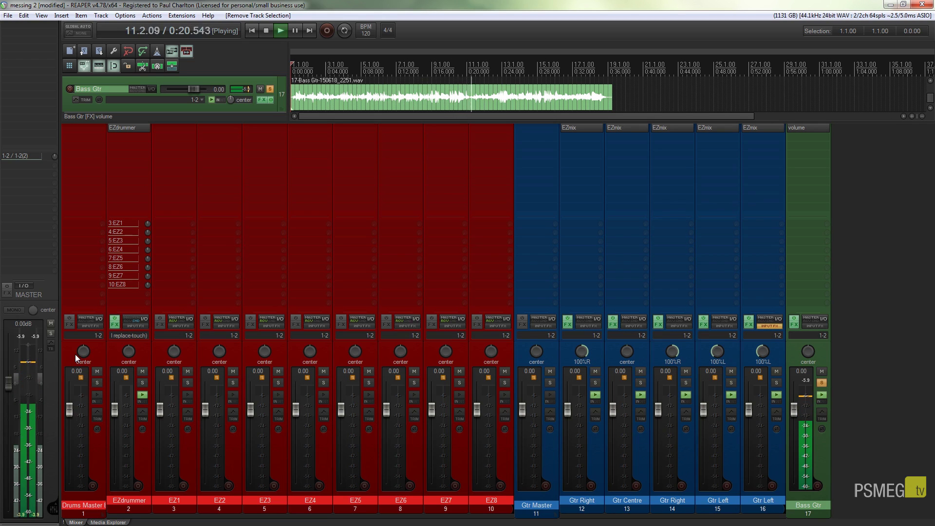
{"action": "key", "text": "space"}
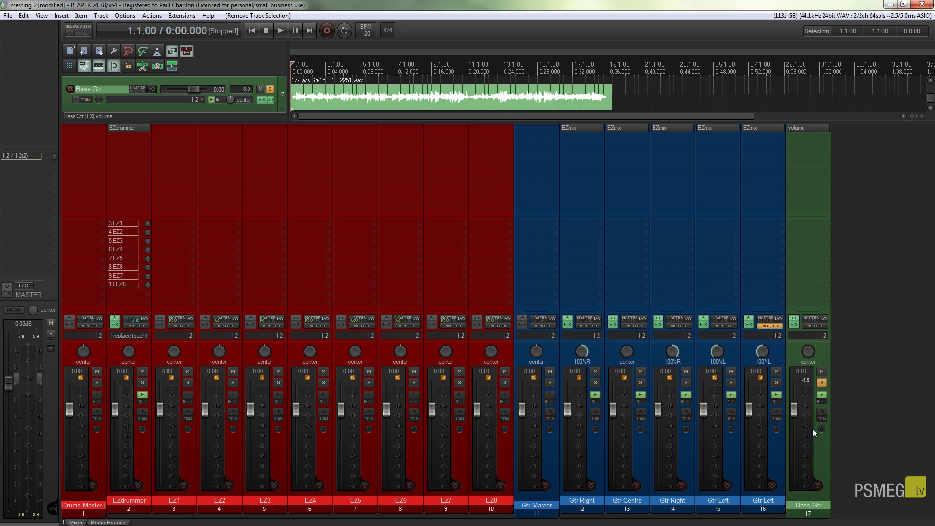
{"action": "right_click", "coordinate": [817, 133]}
{"action": "right_click", "coordinate": [818, 133]}
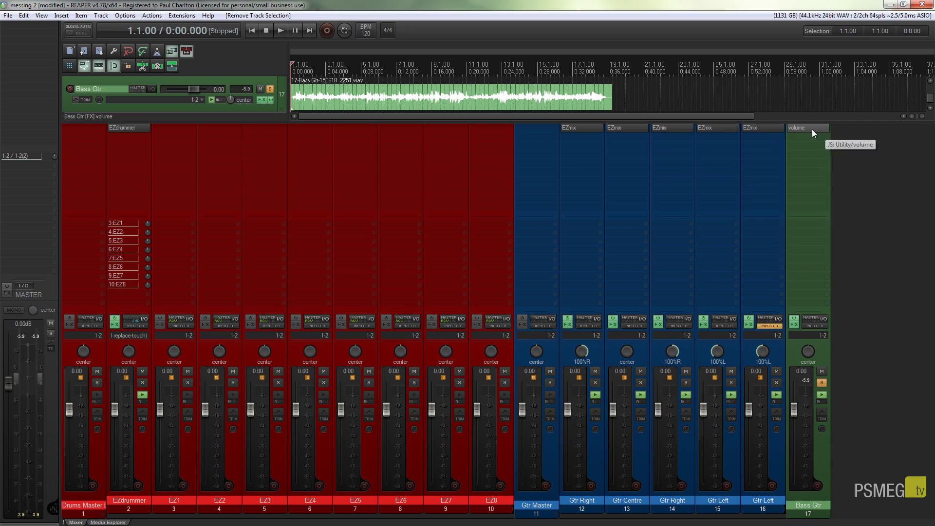
{"action": "right_click", "coordinate": [817, 133]}
{"action": "right_click", "coordinate": [817, 134]}
{"action": "right_click", "coordinate": [818, 133]}
{"action": "right_click", "coordinate": [815, 133]}
{"action": "left_click", "coordinate": [811, 130], "text": "alt"}
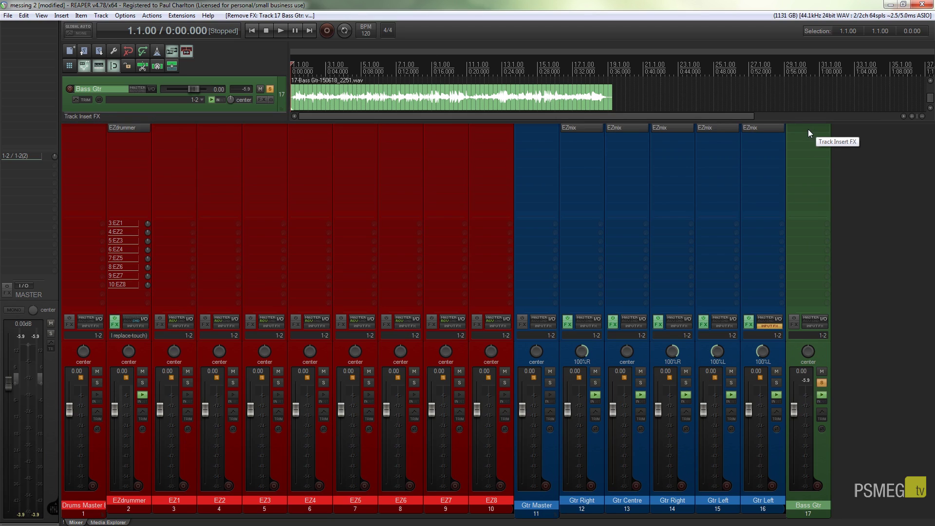
- Add the JS: Utility/volume effect to the Bass Gtr effects chain
{"action": "left_click", "coordinate": [795, 324]}
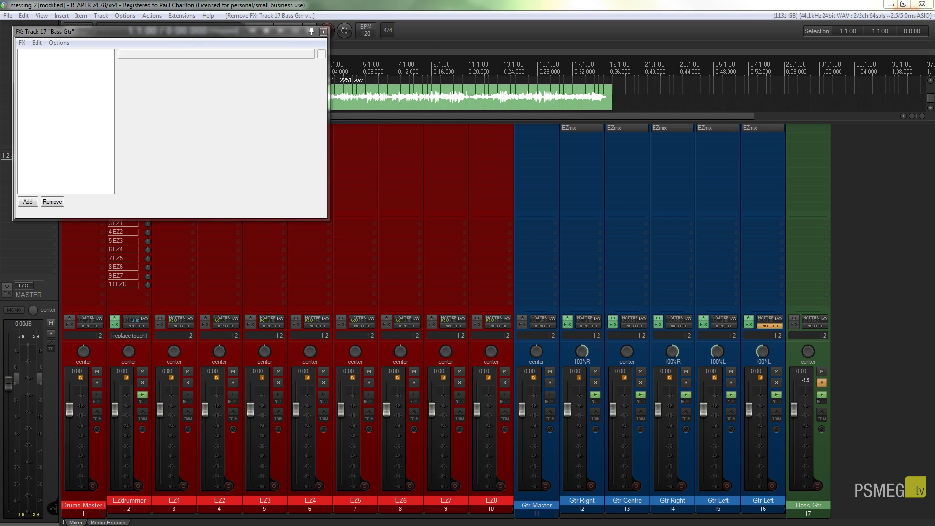
{"action": "left_click", "coordinate": [28, 201]}
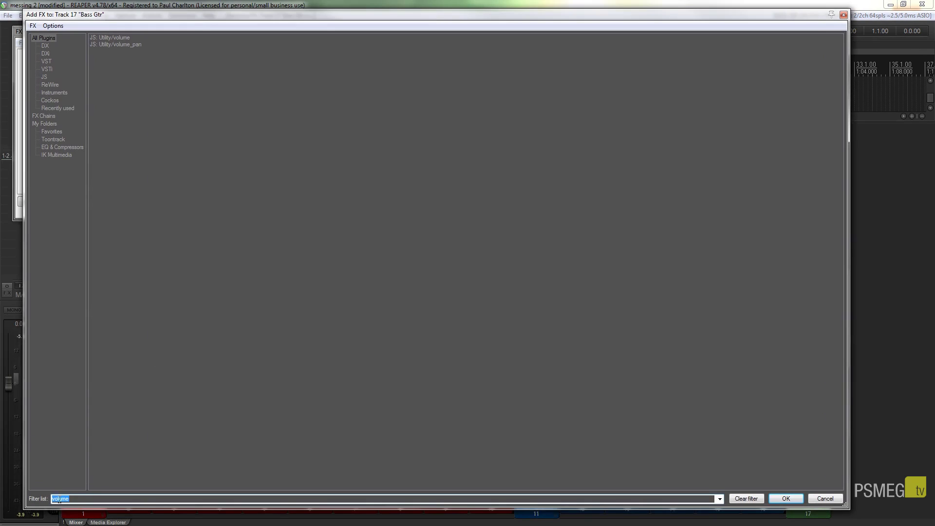
{"action": "left_click", "coordinate": [119, 39]}
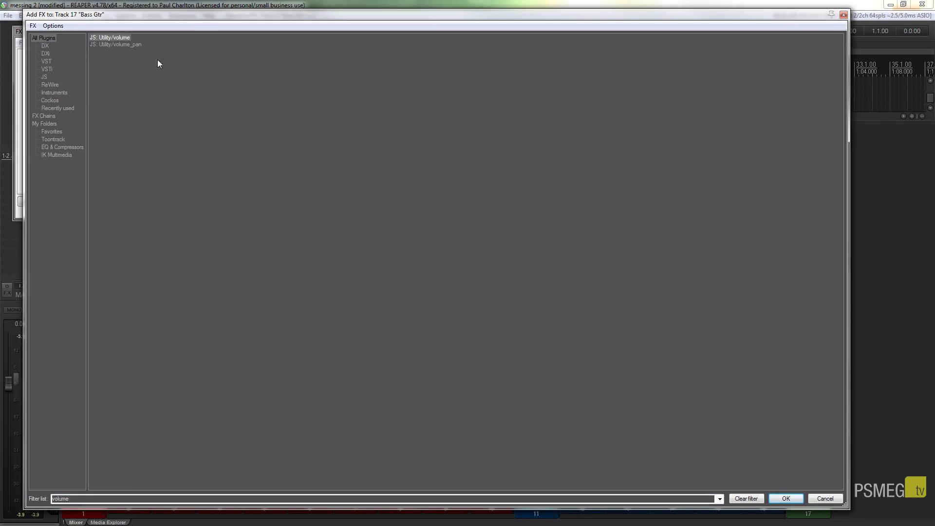
{"action": "left_click", "coordinate": [789, 502]}
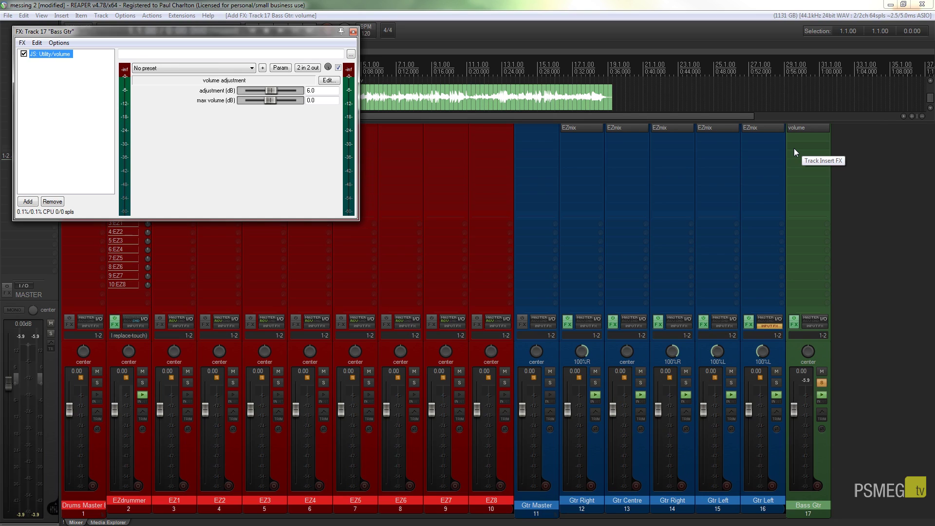
- Reset the Utility/volume adjustment slider to 0.0 dB and start playback
{"action": "left_click_drag", "start_coordinate": [272, 35], "coordinate": [446, 99]}
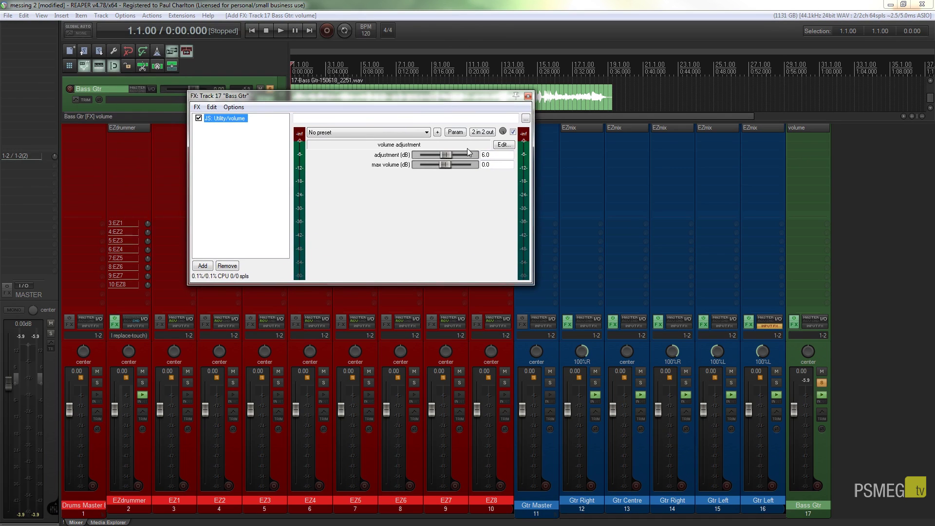
{"action": "left_click", "coordinate": [443, 155]}
{"action": "double_click", "coordinate": [448, 155]}
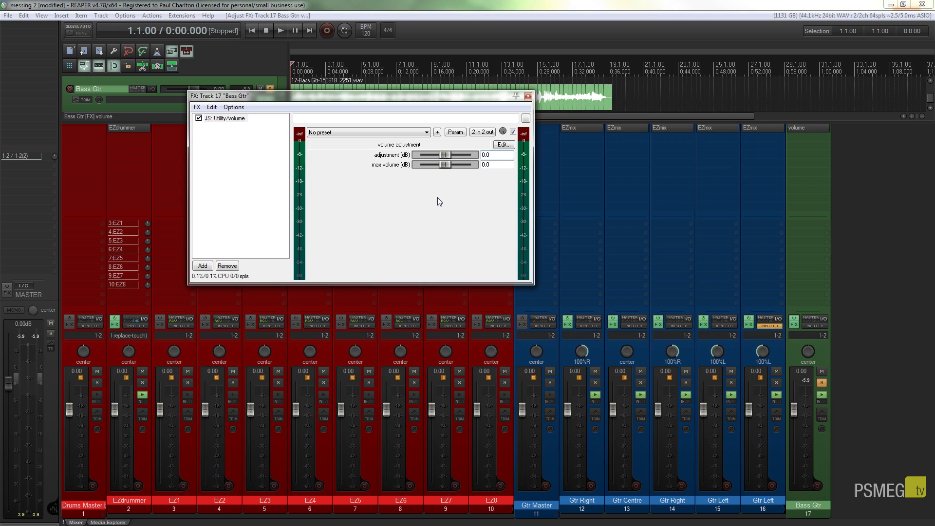
{"action": "key", "text": "space"}
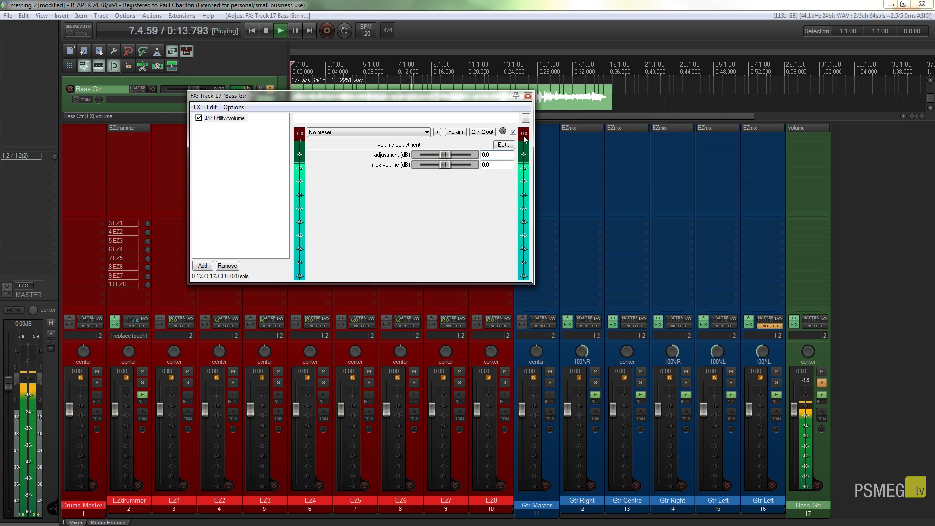
- Stop playback and return to the project start
{"action": "key", "text": "space"}
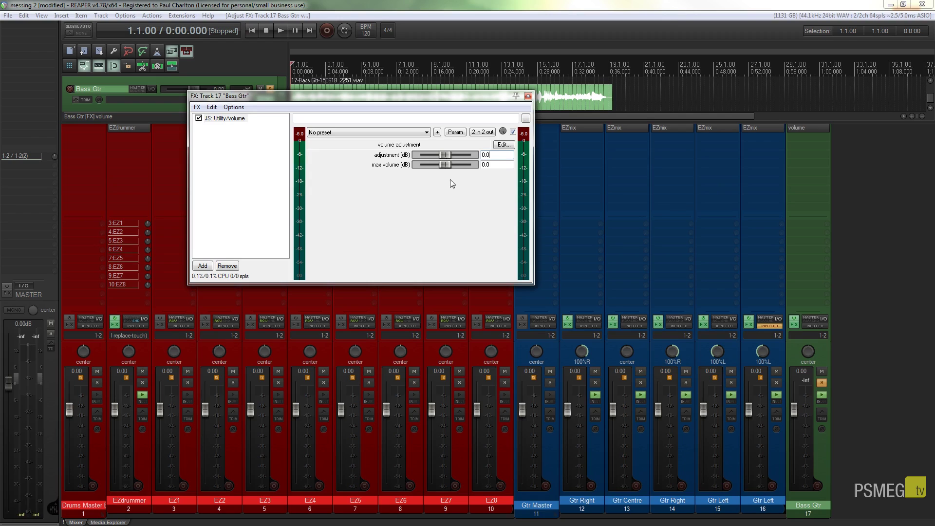
- Enter -12 dB as the adjustment, then play and stop to hear it
{"action": "double_click", "coordinate": [497, 155]}
{"action": "type", "text": "-12"}
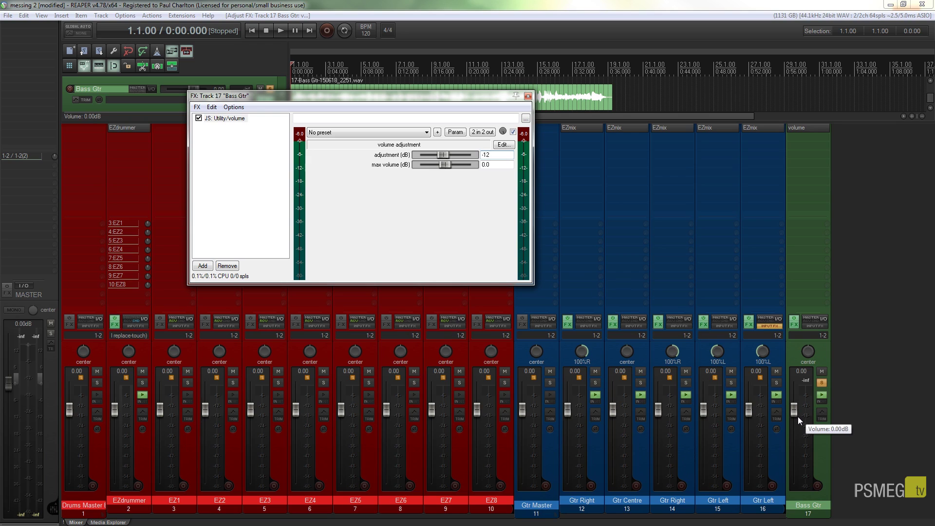
{"action": "key", "text": "space"}
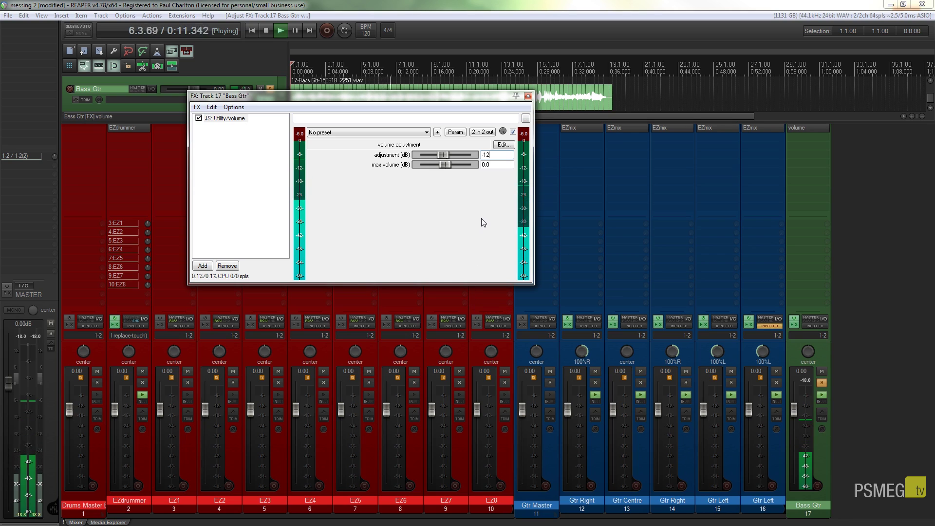
{"action": "key", "text": "space"}
- Set the adjustment field back to 0 dB
{"action": "key", "text": "Return"}
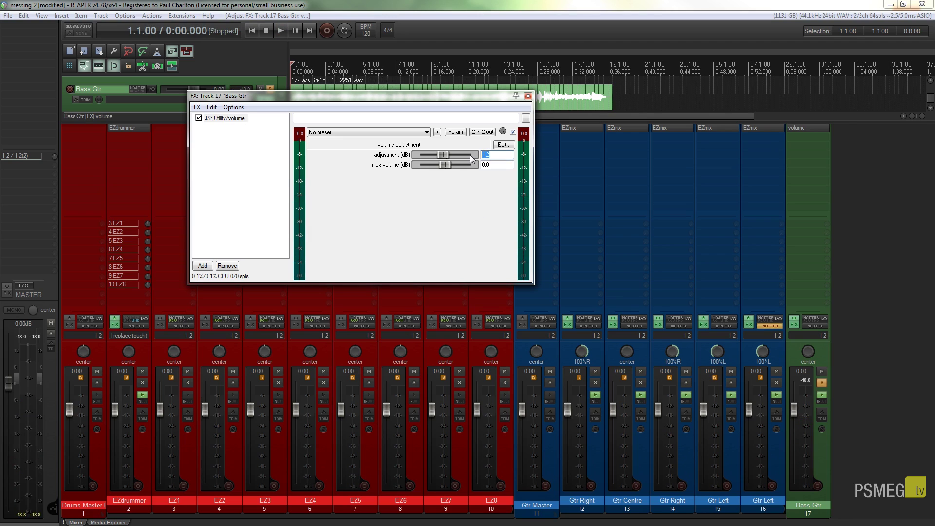
{"action": "type", "text": "0"}
{"action": "key", "text": "Return"}
- Set max volume to -18 dB, then play and stop to hear the cap
{"action": "double_click", "coordinate": [495, 166]}
{"action": "type", "text": "-18"}
{"action": "key", "text": "Return"}
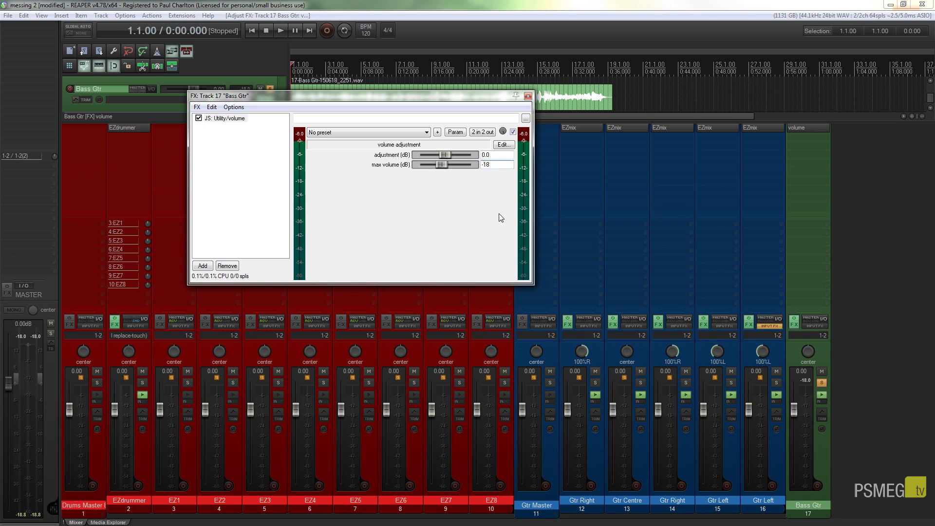
{"action": "key", "text": "space"}
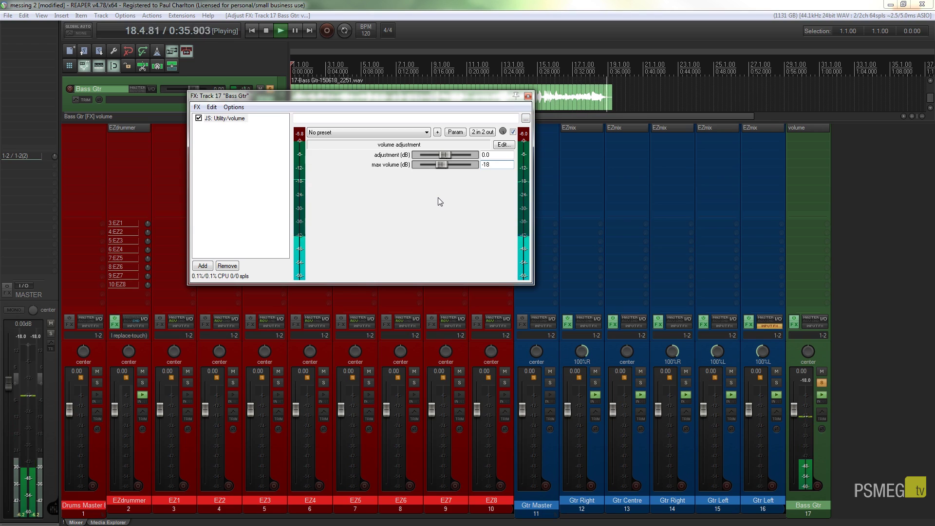
{"action": "key", "text": "space"}
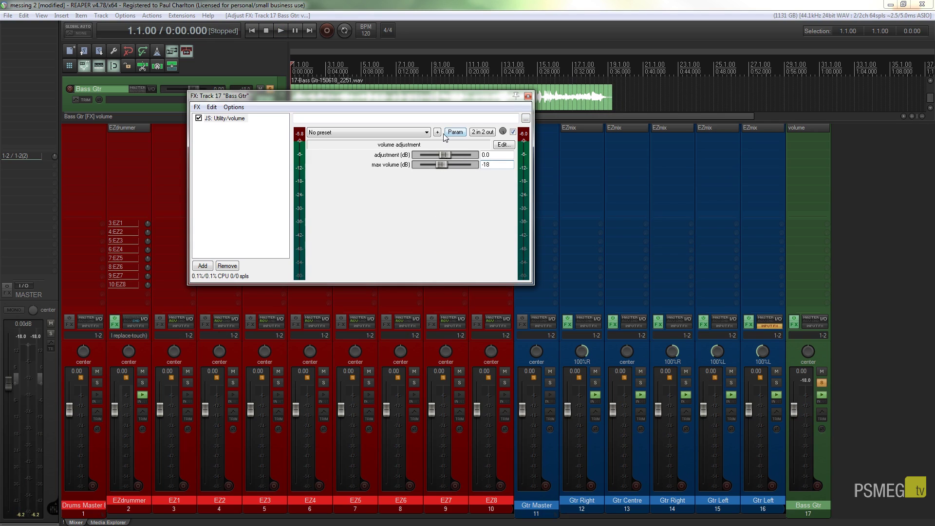
- Save the Utility/volume settings as a preset named '-18db Max'
{"action": "left_click", "coordinate": [438, 133]}
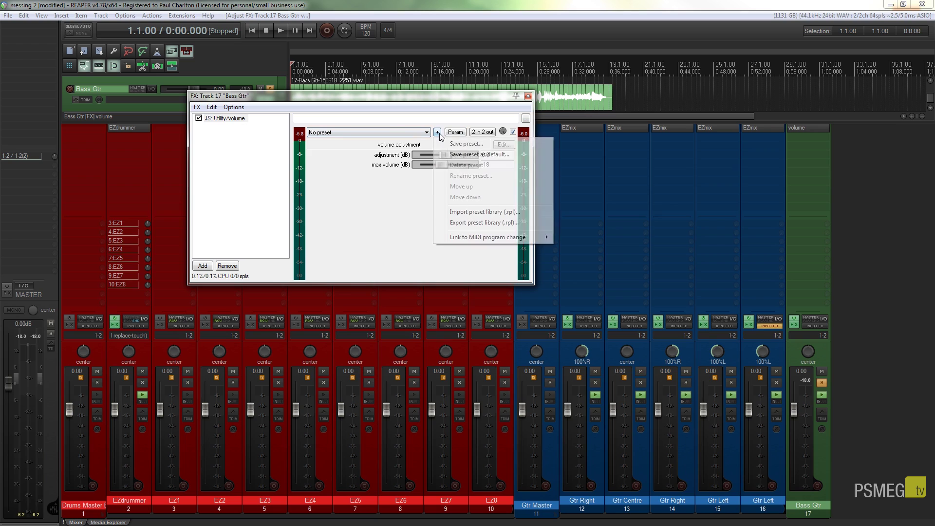
{"action": "left_click", "coordinate": [476, 145]}
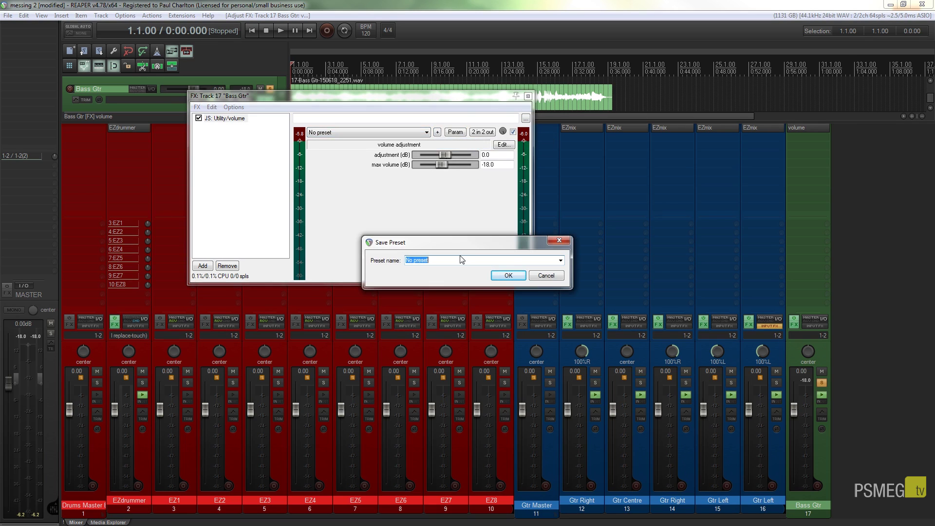
{"action": "type", "text": "-18db Max"}
{"action": "left_click", "coordinate": [505, 277]}
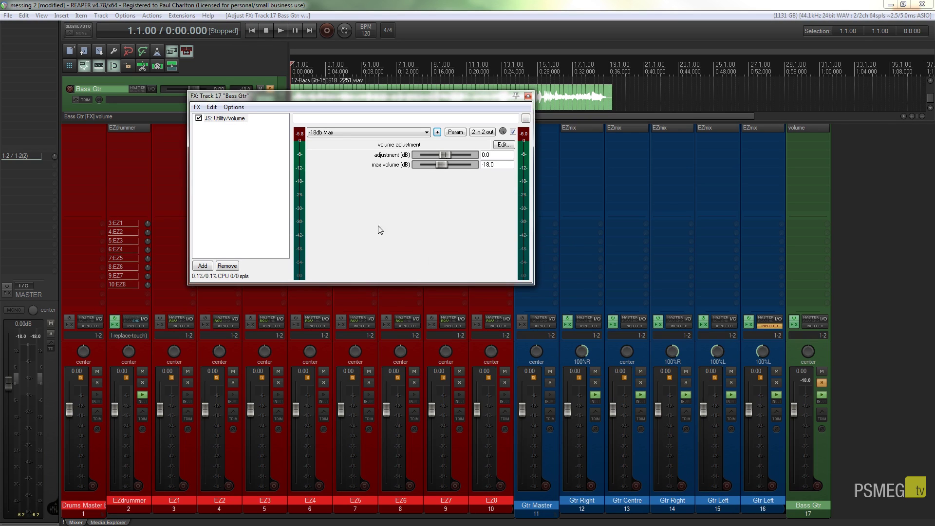
{"action": "left_click", "coordinate": [438, 132]}
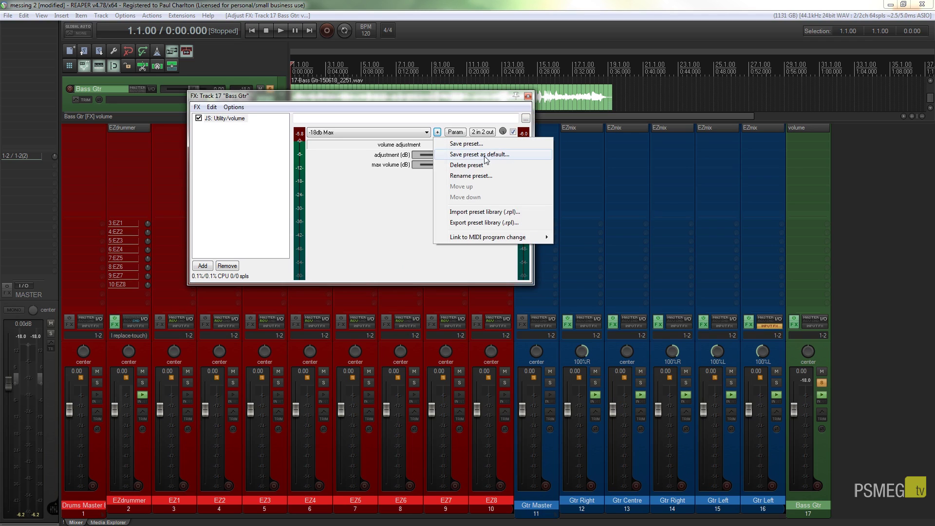
- Close the preset menu without changes and select the Bass Gtr track
{"action": "left_click", "coordinate": [367, 219]}
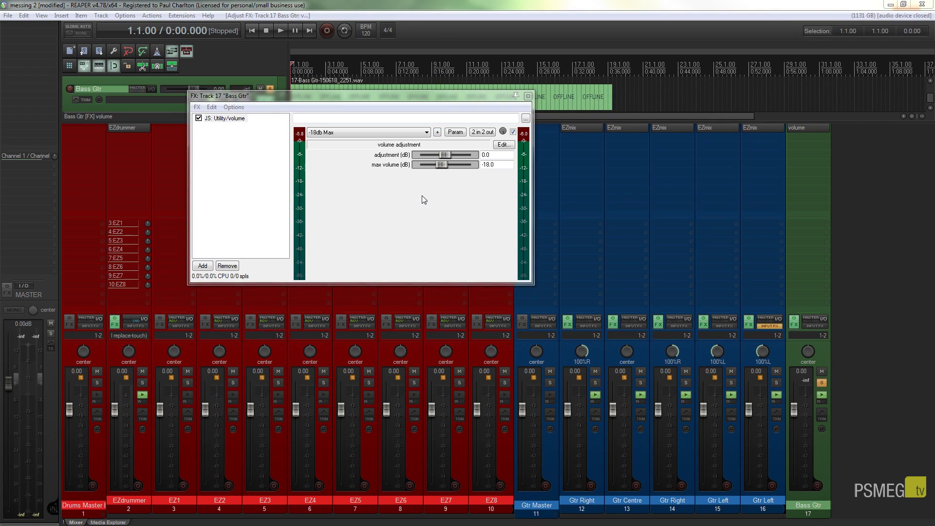
{"action": "left_click", "coordinate": [819, 420]}
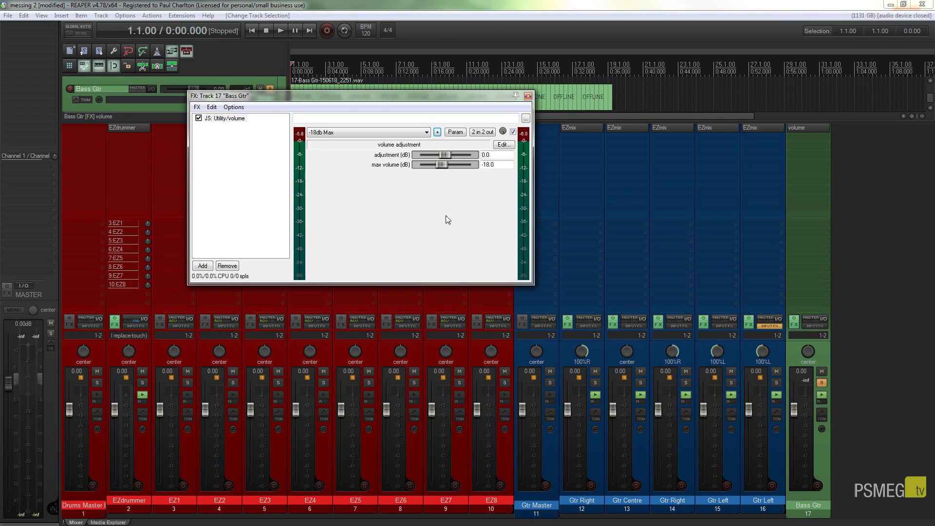
- Save the Bass Gtr track as a track template named '-18DB JS Plugin Track'
{"action": "right_click", "coordinate": [825, 459]}
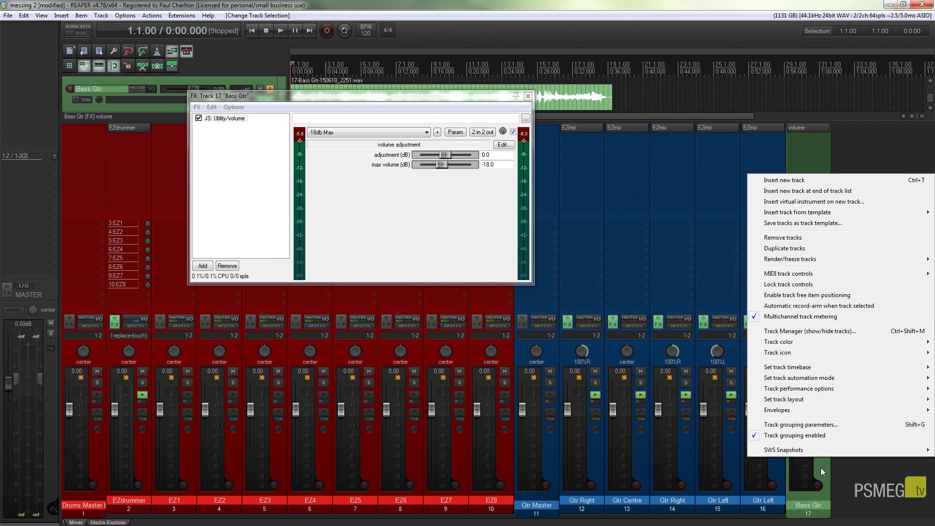
{"action": "left_click", "coordinate": [821, 467]}
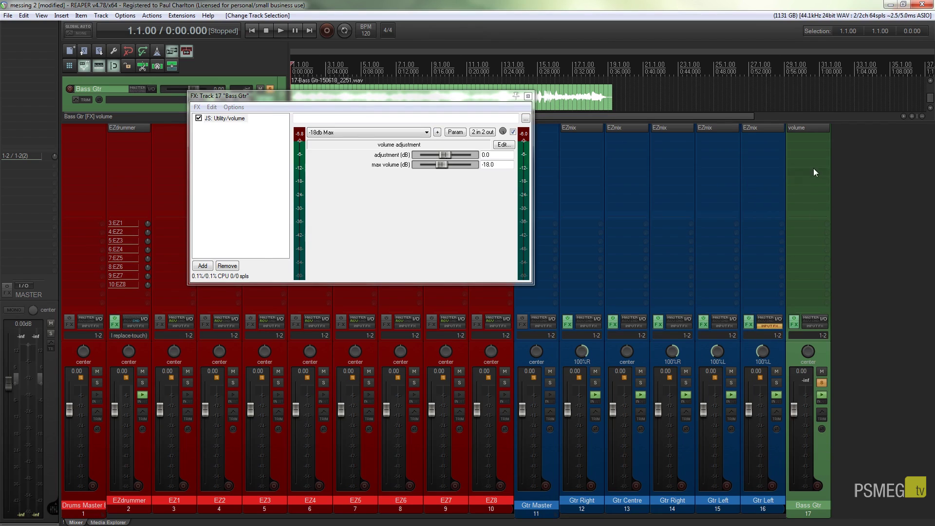
{"action": "right_click", "coordinate": [825, 447]}
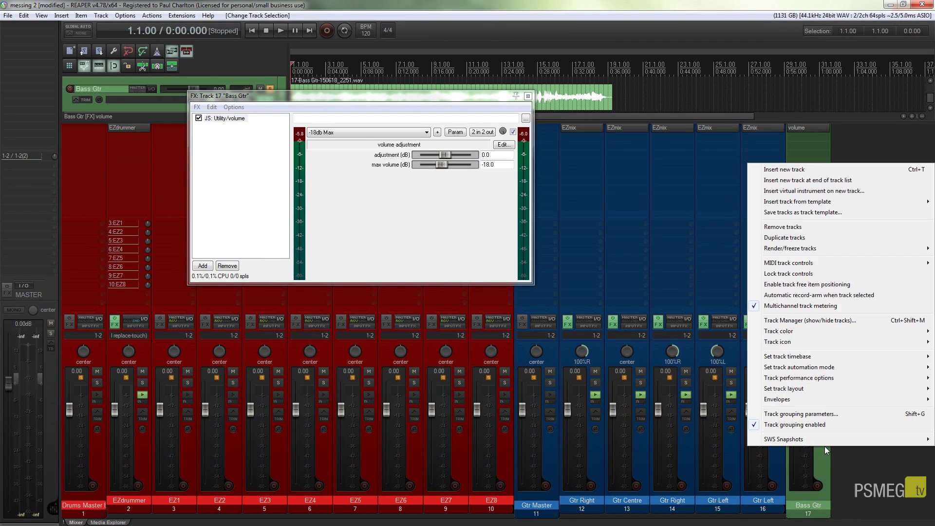
{"action": "left_click", "coordinate": [800, 213]}
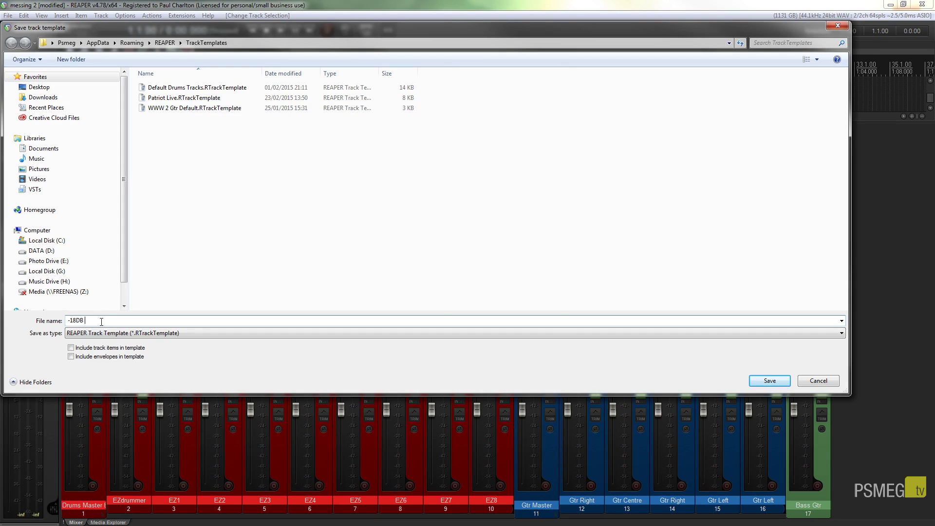
{"action": "type", "text": "lugin Track"}
{"action": "left_click", "coordinate": [769, 382]}
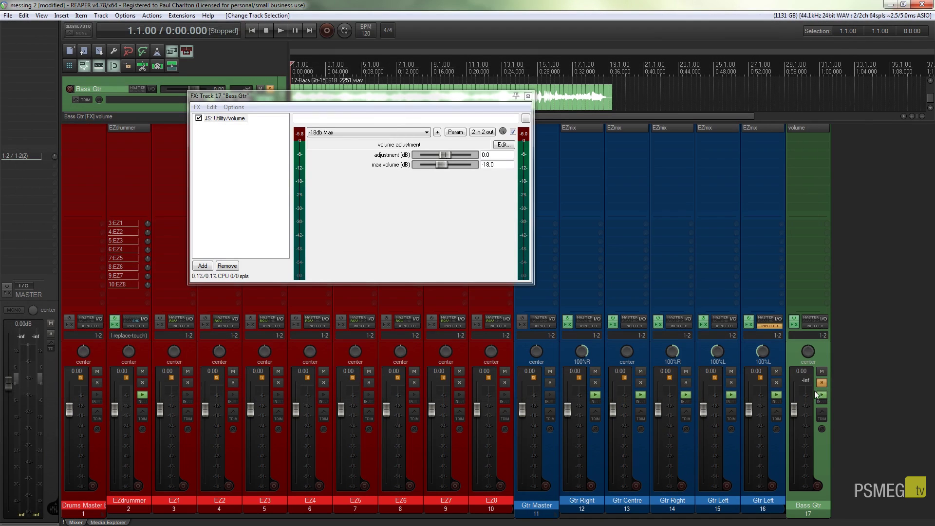
- Insert a new track from the '-18DB JS Plugin Track' template and close its FX window
{"action": "left_click", "coordinate": [528, 97]}
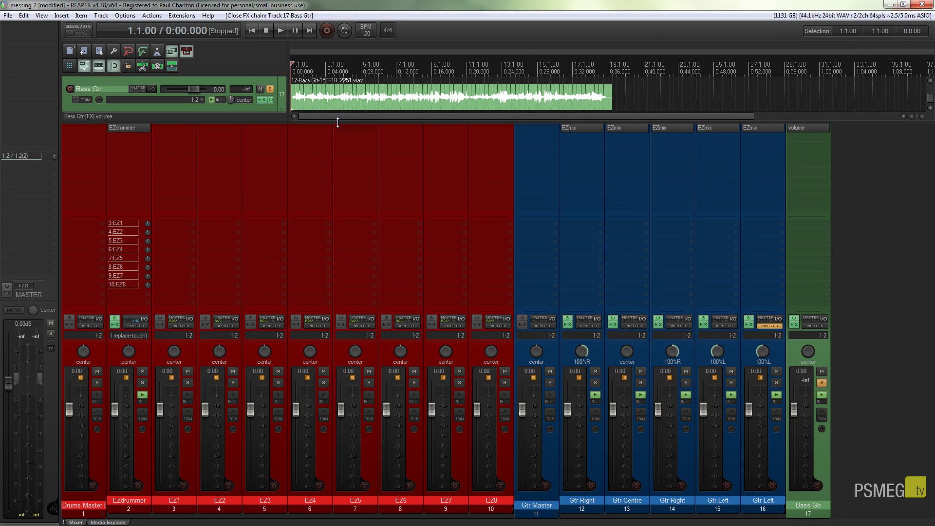
{"action": "left_click_drag", "start_coordinate": [342, 121], "coordinate": [339, 271]}
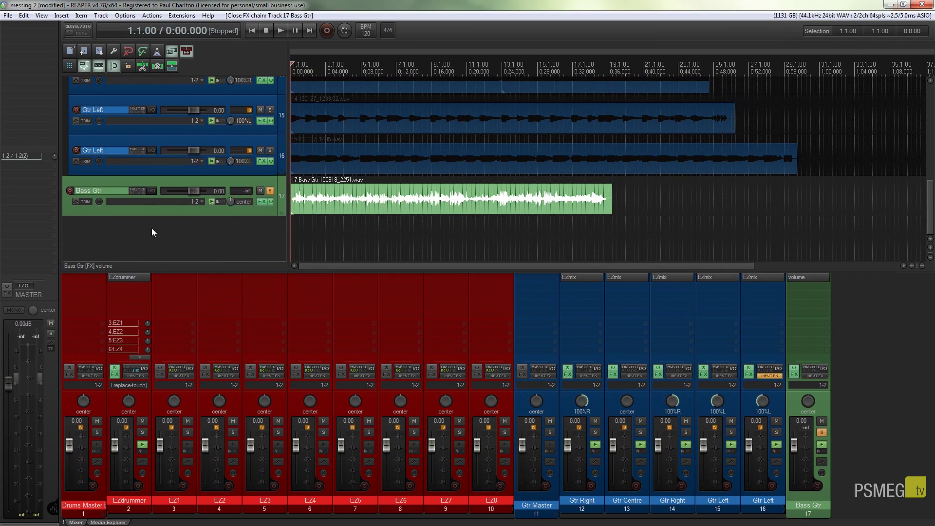
{"action": "right_click", "coordinate": [151, 229]}
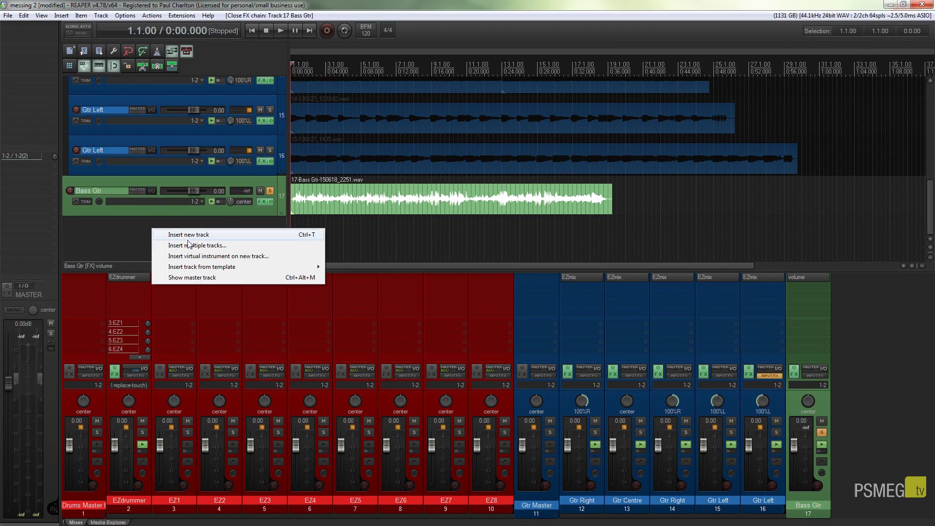
{"action": "mouse_move", "coordinate": [197, 266]}
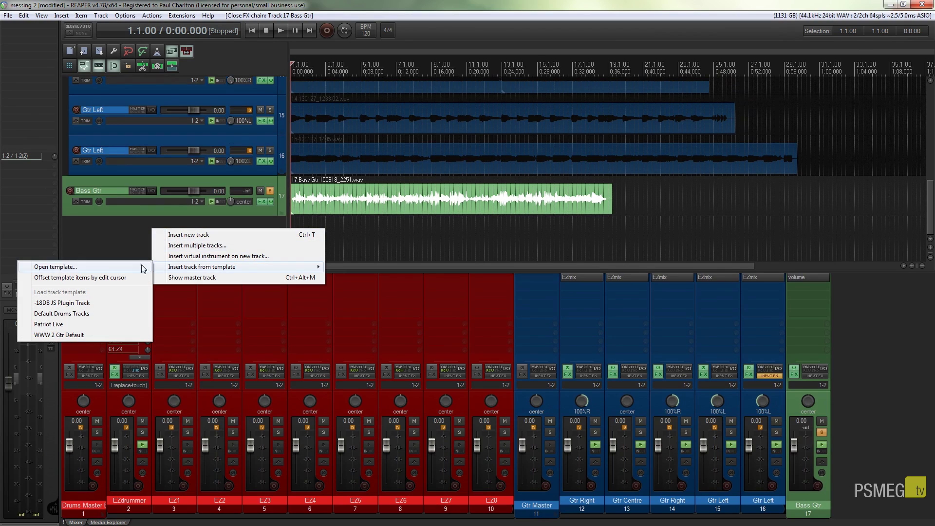
{"action": "left_click", "coordinate": [78, 304]}
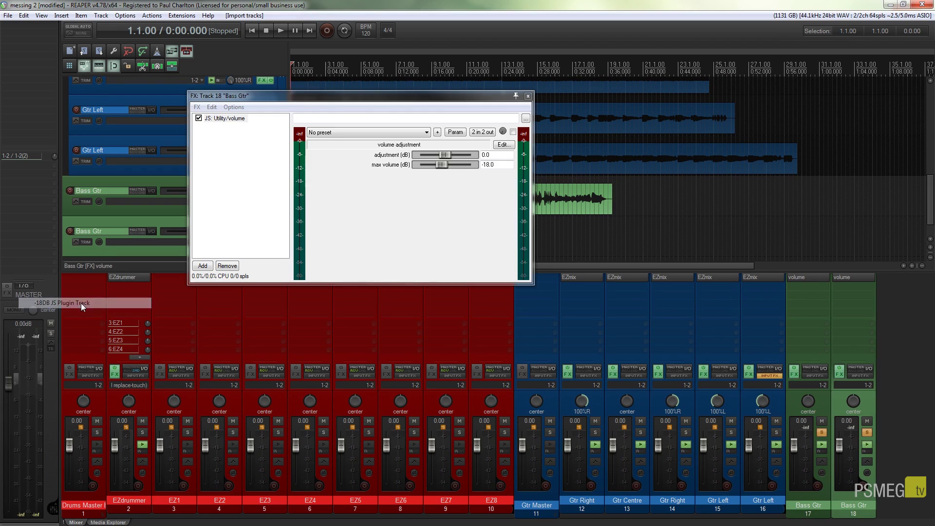
{"action": "left_click", "coordinate": [528, 96]}
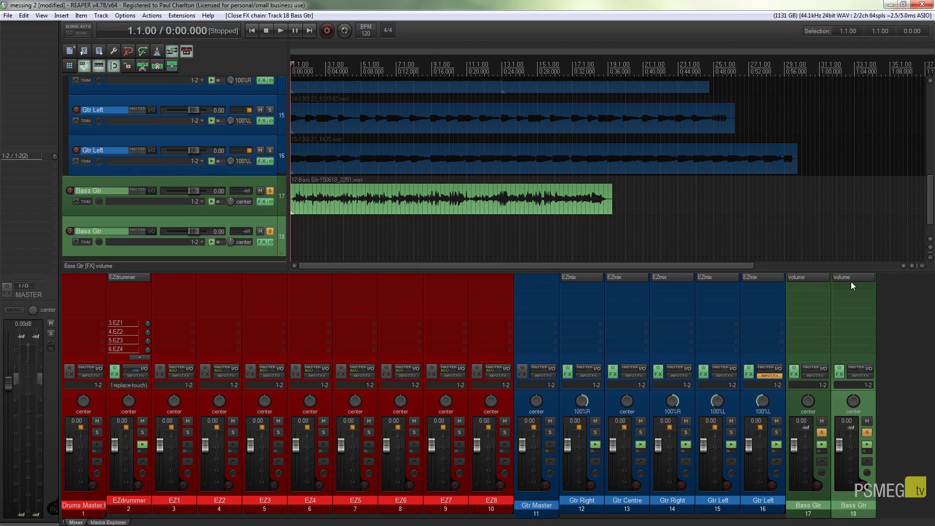